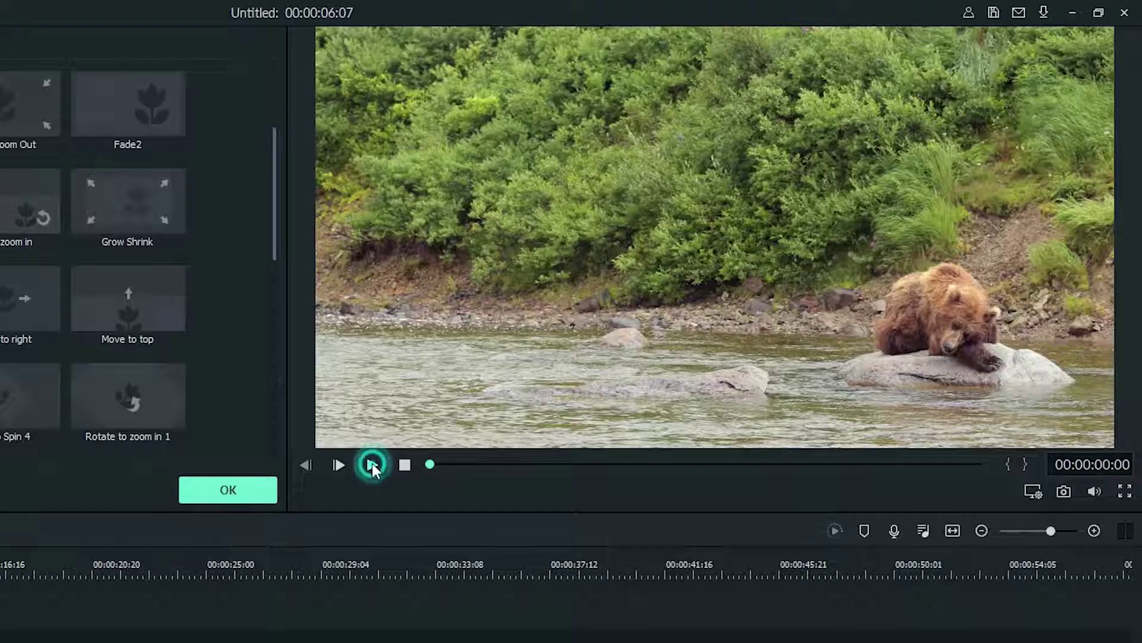
Play the bear clip in the preview to watch its motion preset.
click(372, 463)
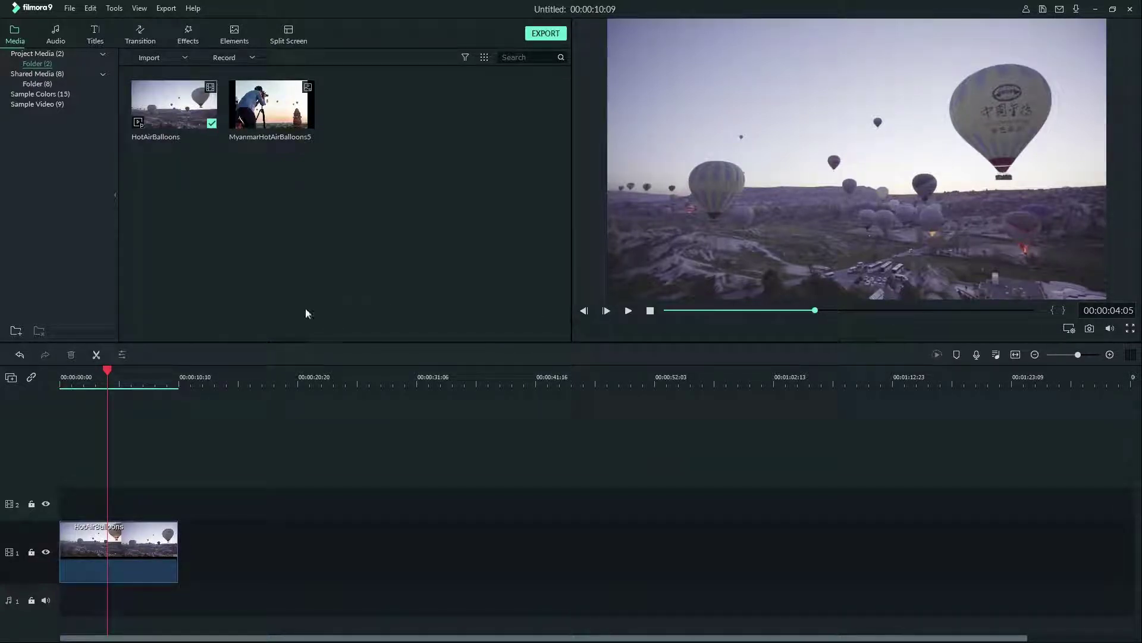
Drop MyanmarHotAirBalloons5 onto video track 2 at about 00:00:04 and open its settings.
click(110, 369)
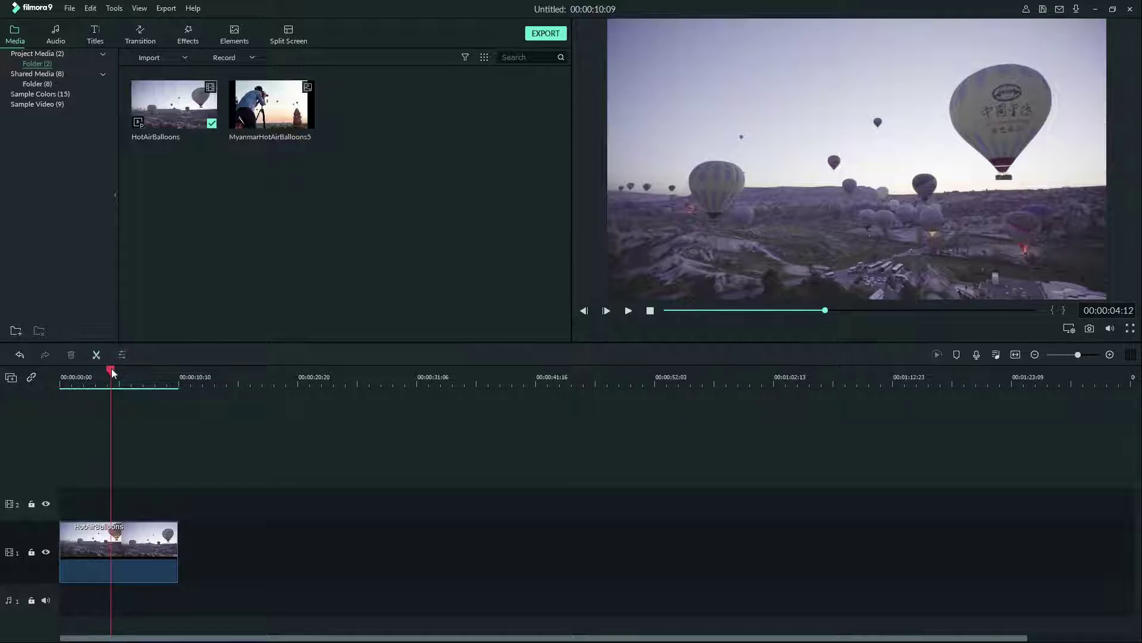
drag(109, 368, 109, 371)
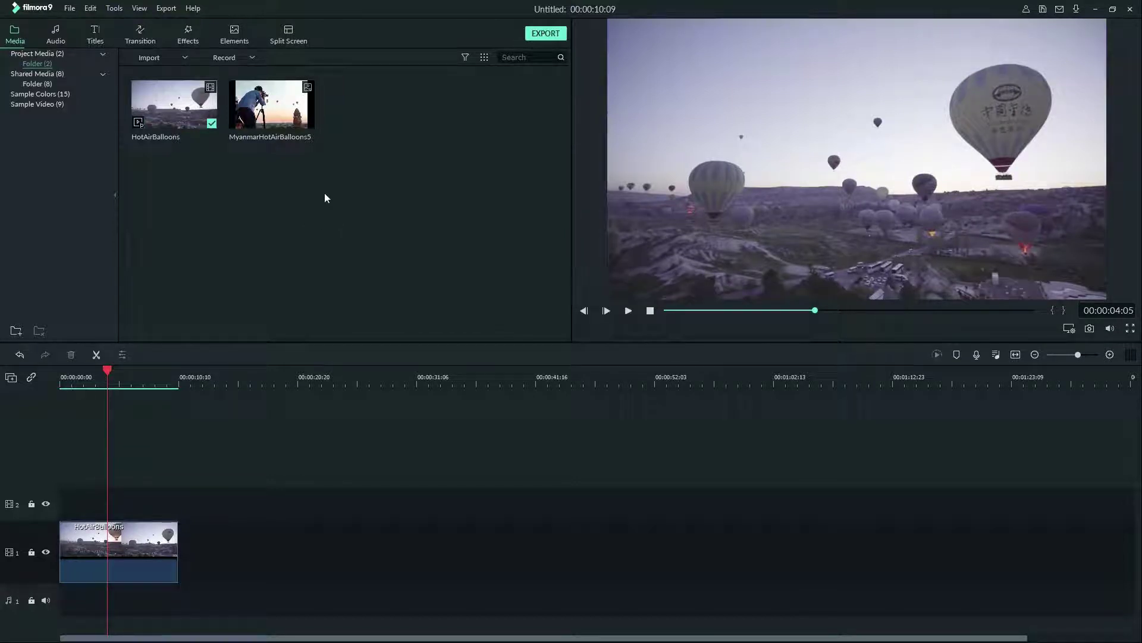
mouse_move(292, 103)
mouse_down()
mouse_move(248, 347)
mouse_move(108, 498)
mouse_up()
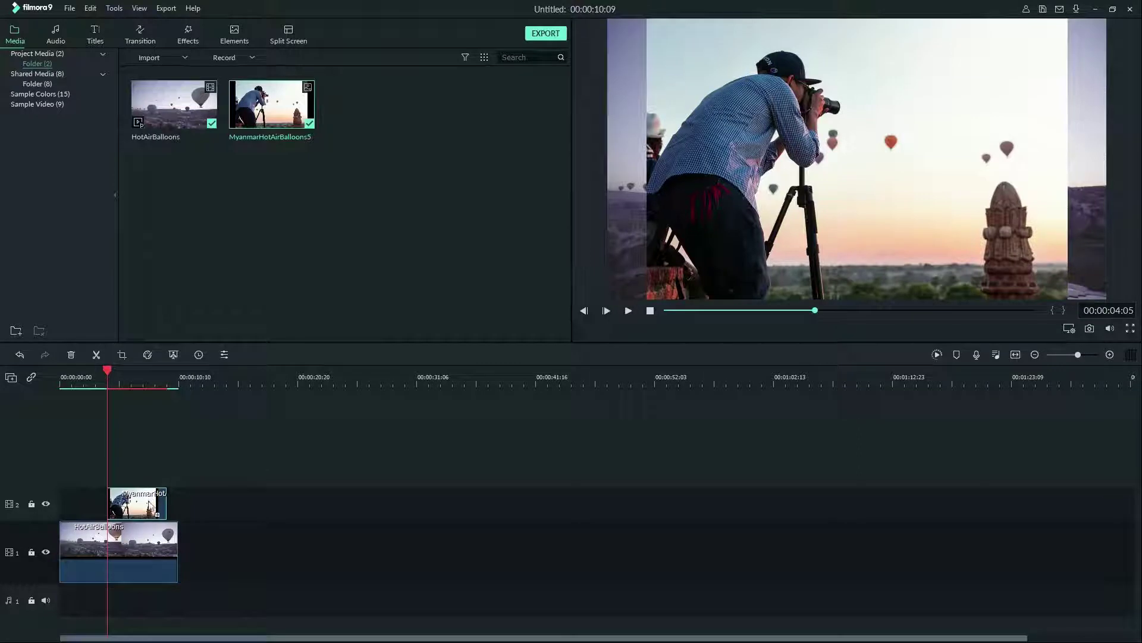
double_click(152, 503)
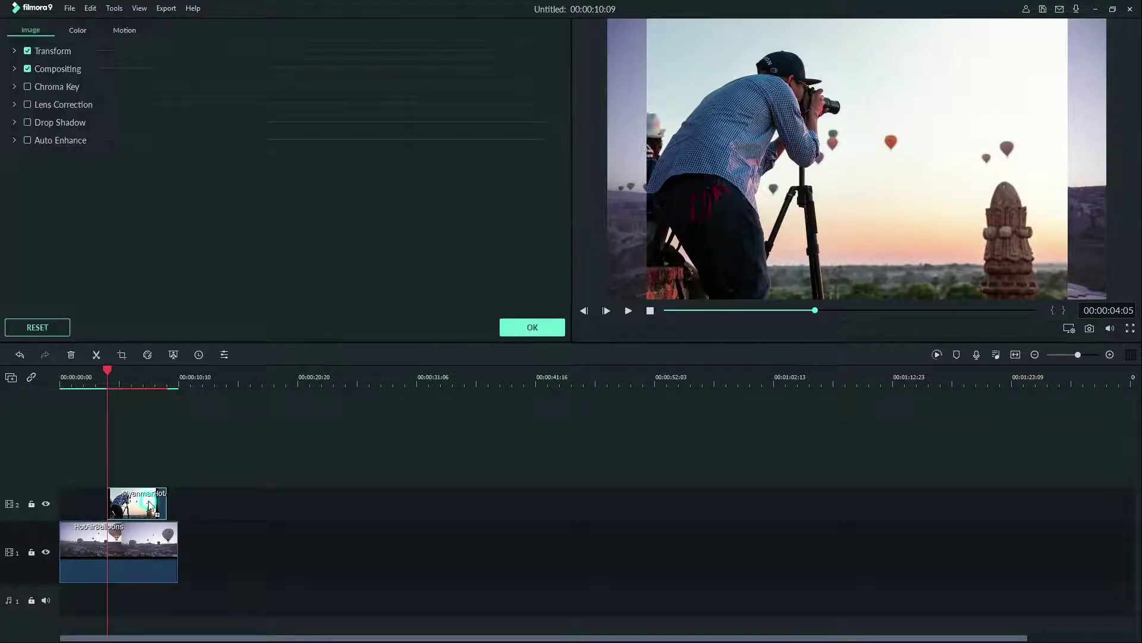
Try rotating and flipping the overlay in Transform, then return it to normal.
click(15, 52)
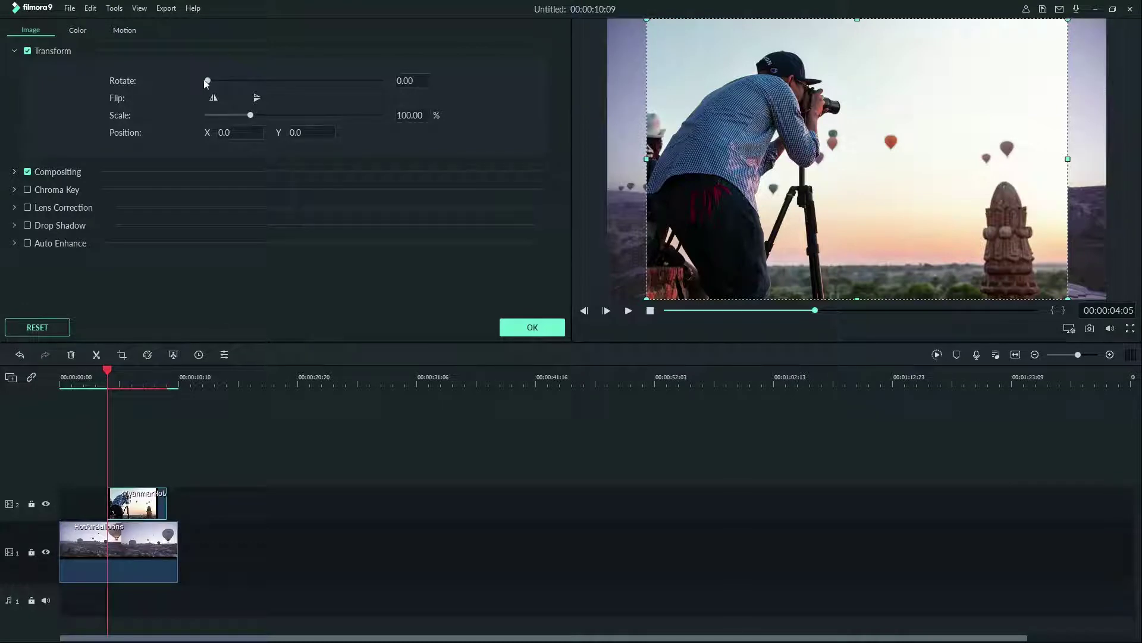
drag(209, 80, 198, 85)
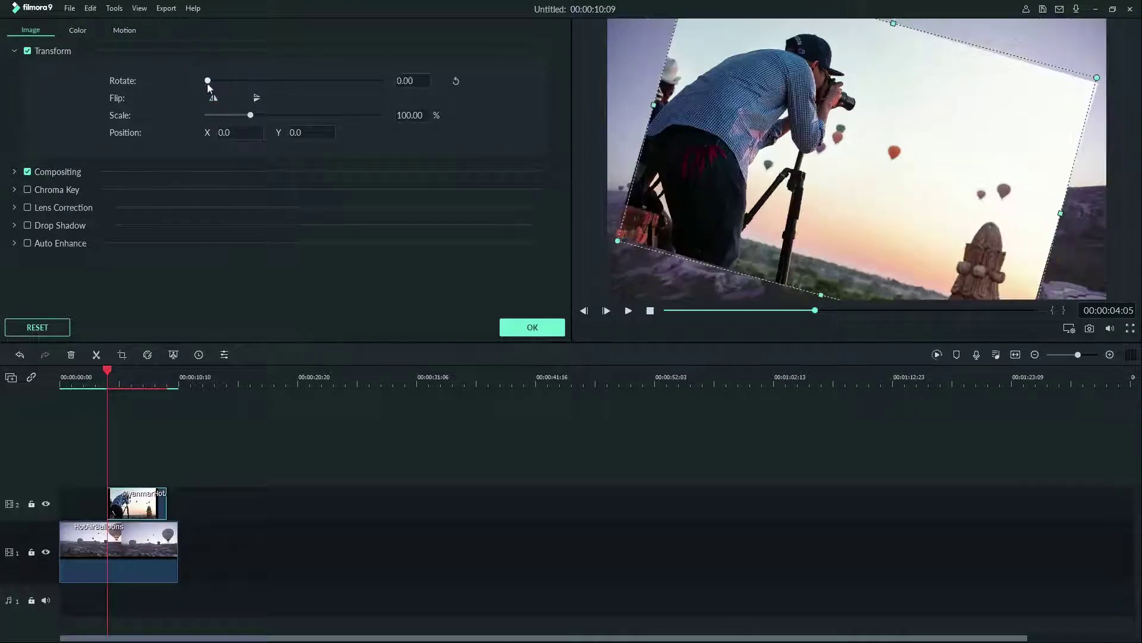
click(213, 98)
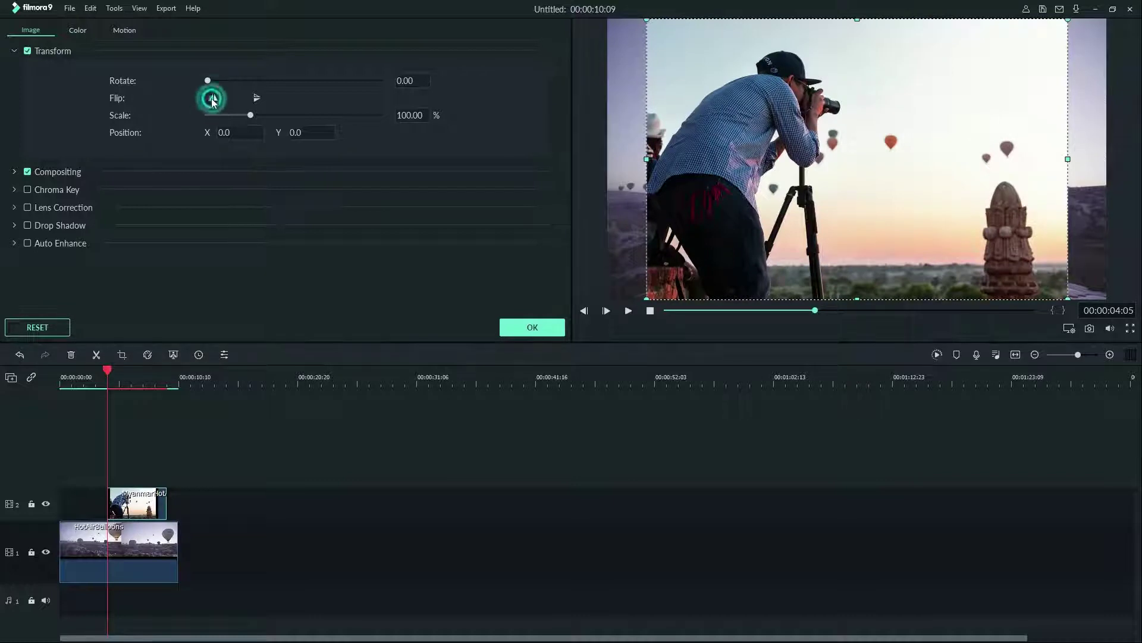
click(212, 98)
Scale the overlay down to about 56.55% and centre it at X 0.
drag(251, 115, 242, 118)
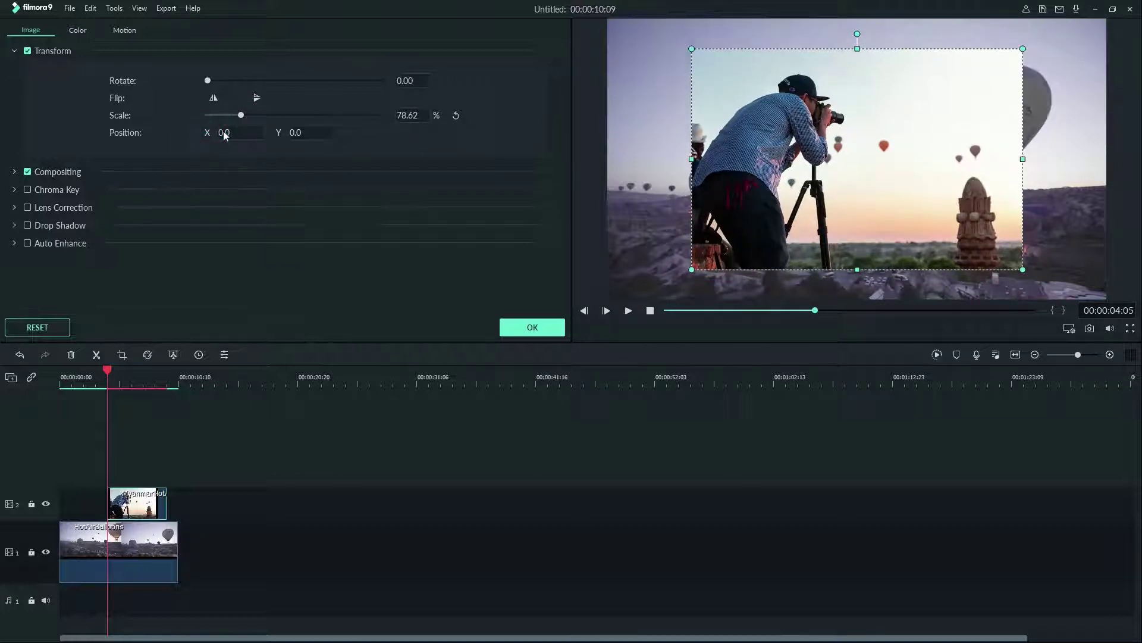
drag(224, 134, 195, 130)
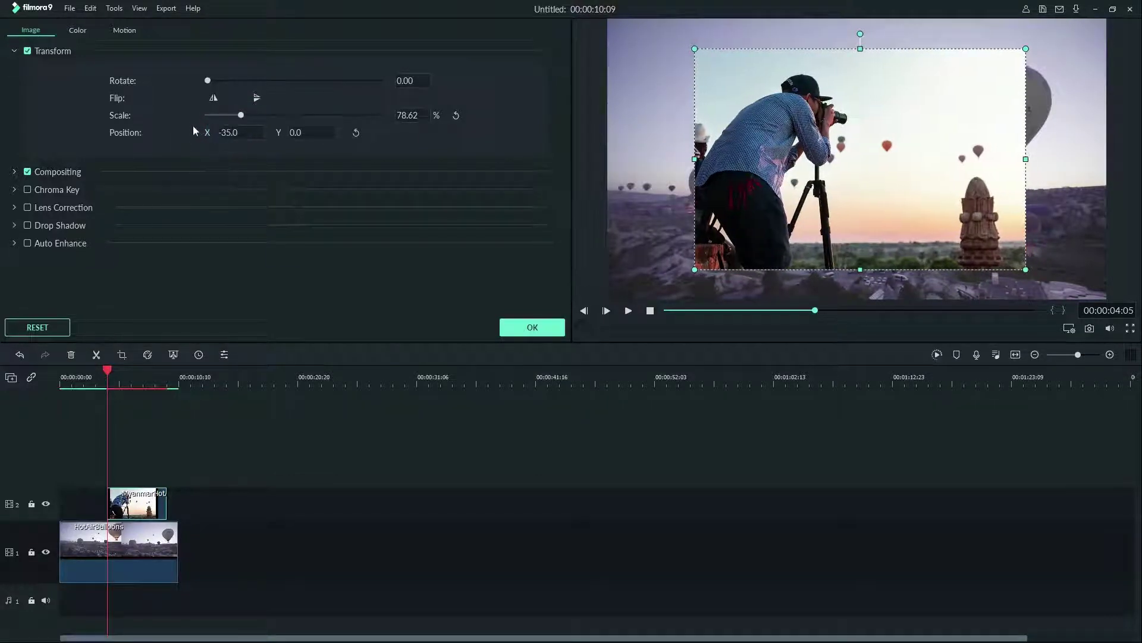
drag(240, 116, 232, 119)
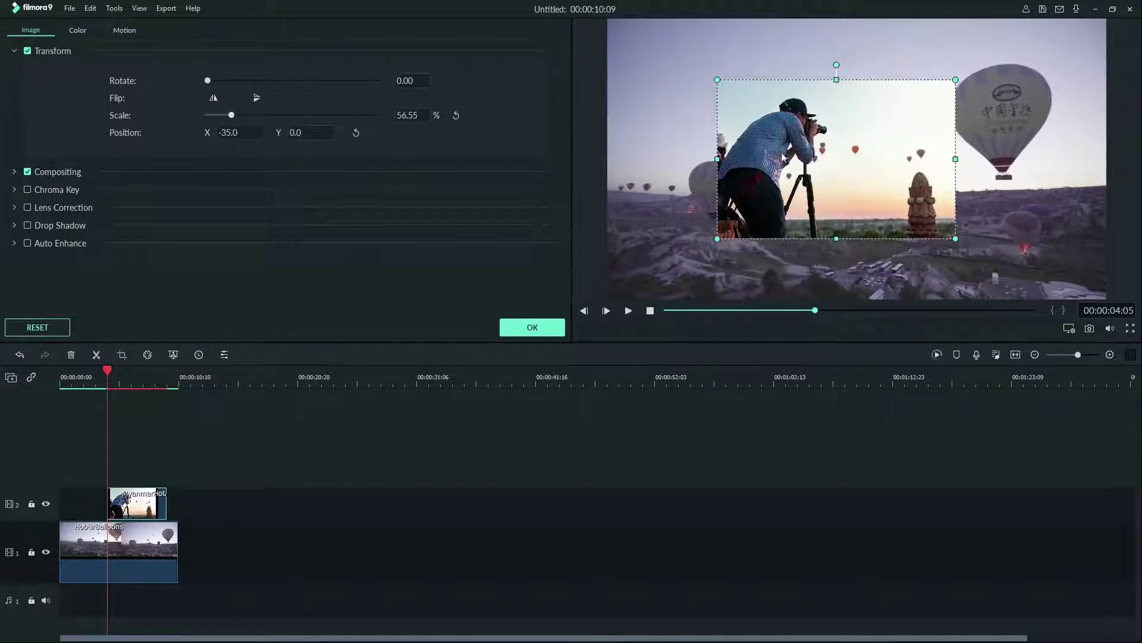
drag(783, 157, 805, 158)
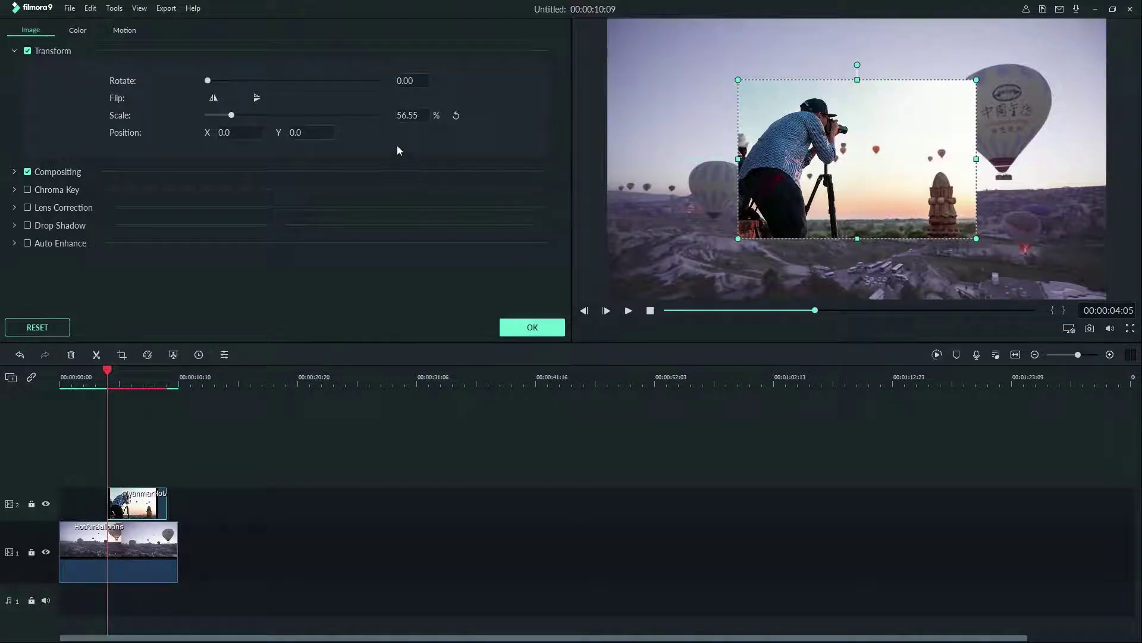
Apply the Boom! motion preset to the track 2 overlay and preview it.
click(131, 32)
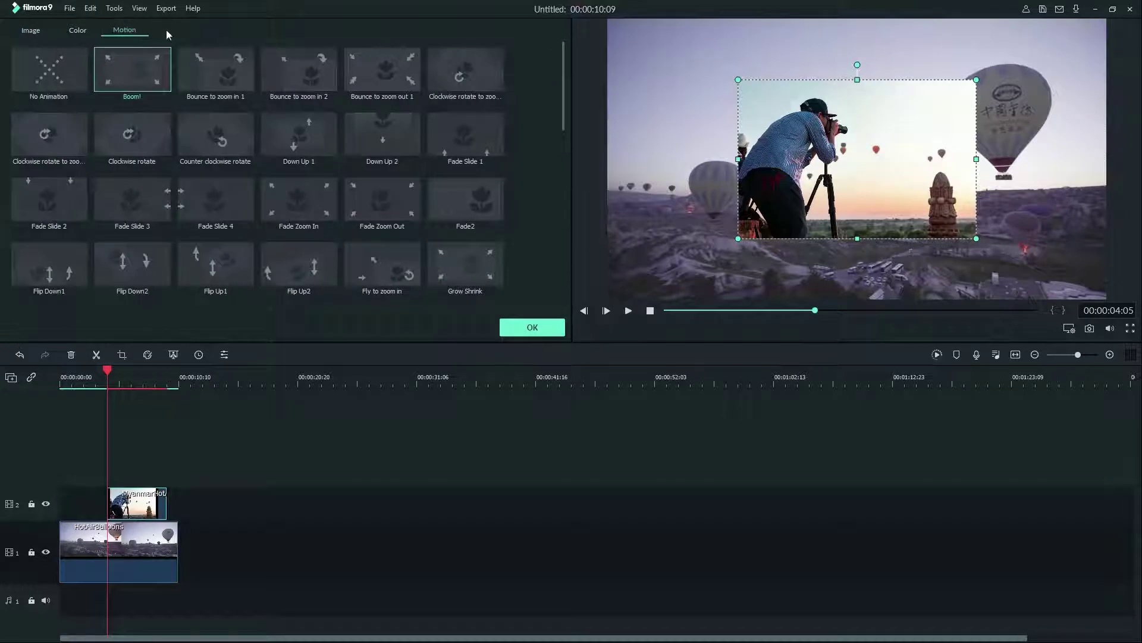
mouse_move(132, 70)
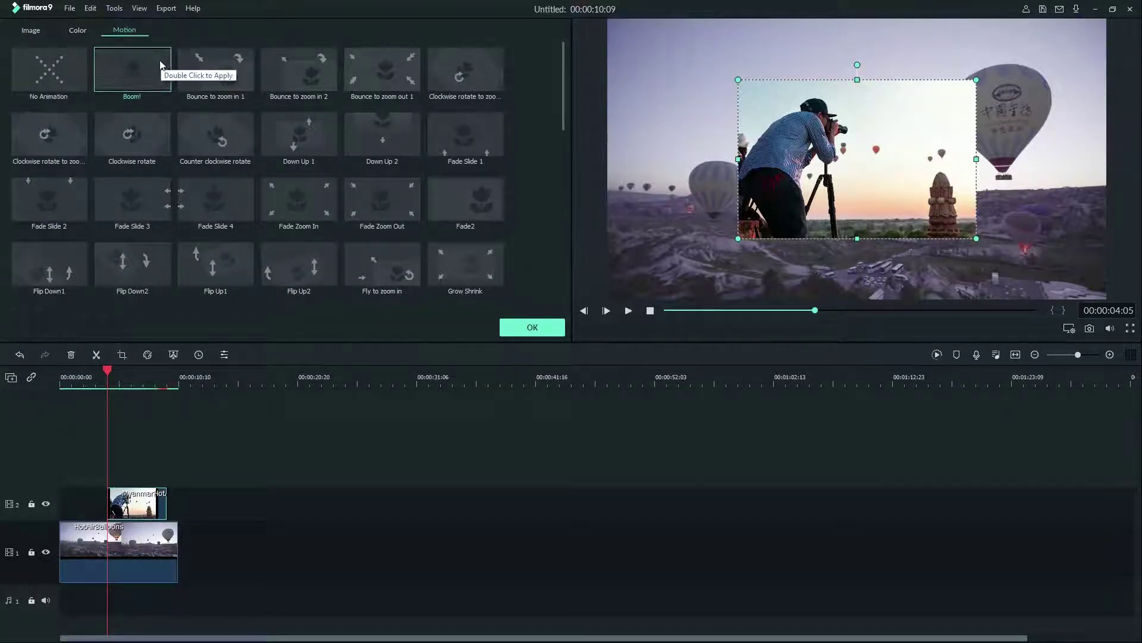
double_click(160, 63)
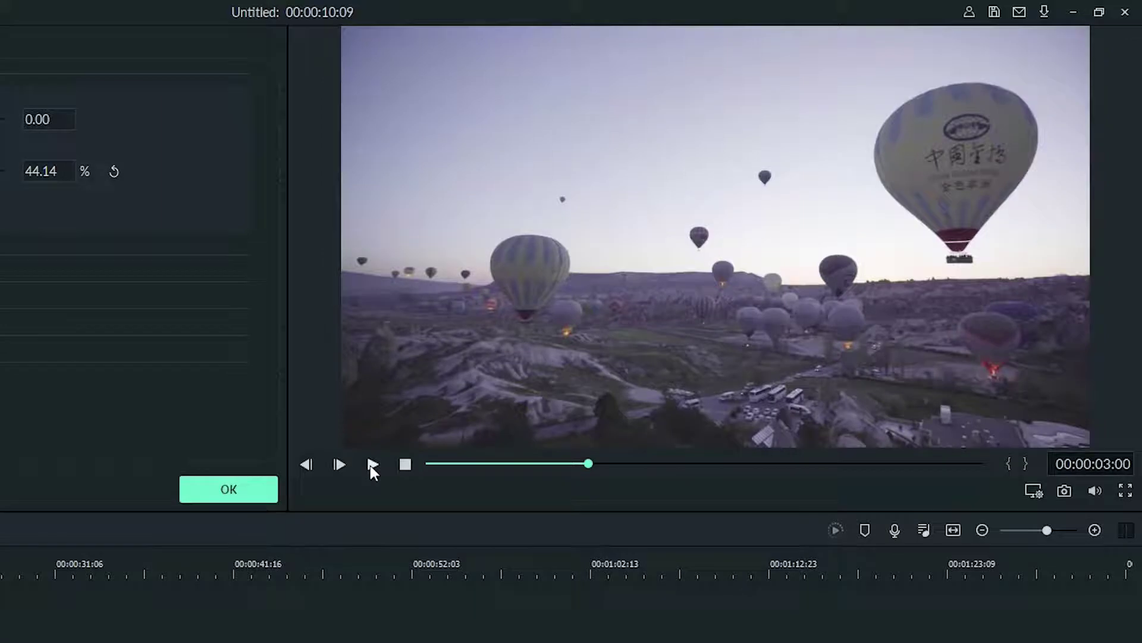
click(627, 310)
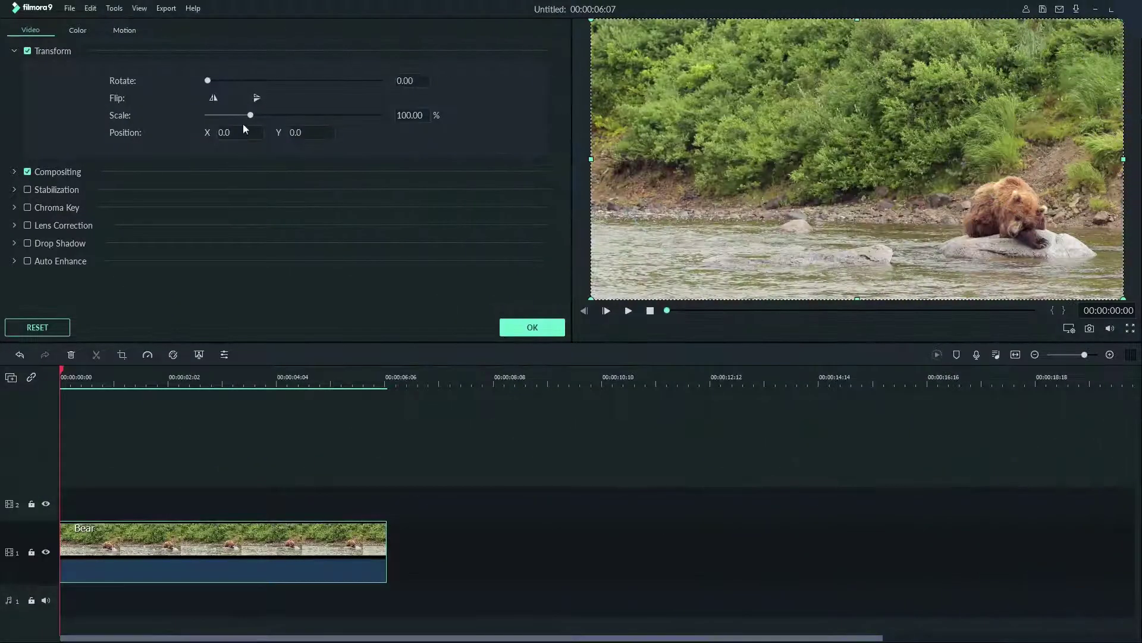
Set the bear clip's Scale to 200% and preview the enlarged clip.
click(250, 115)
drag(250, 115, 293, 120)
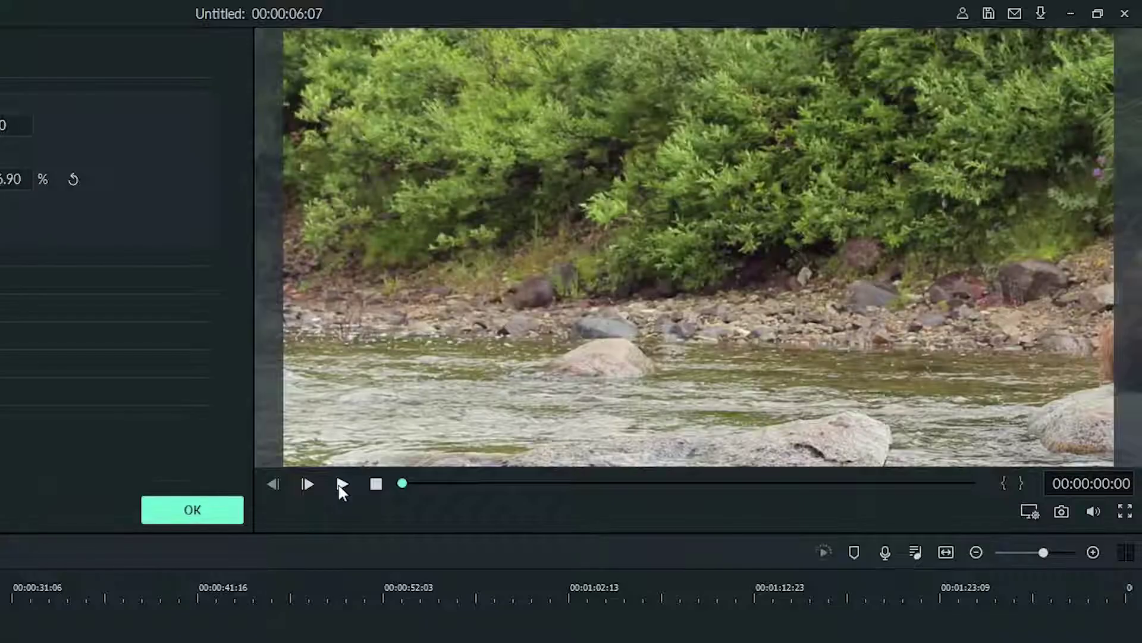
click(627, 310)
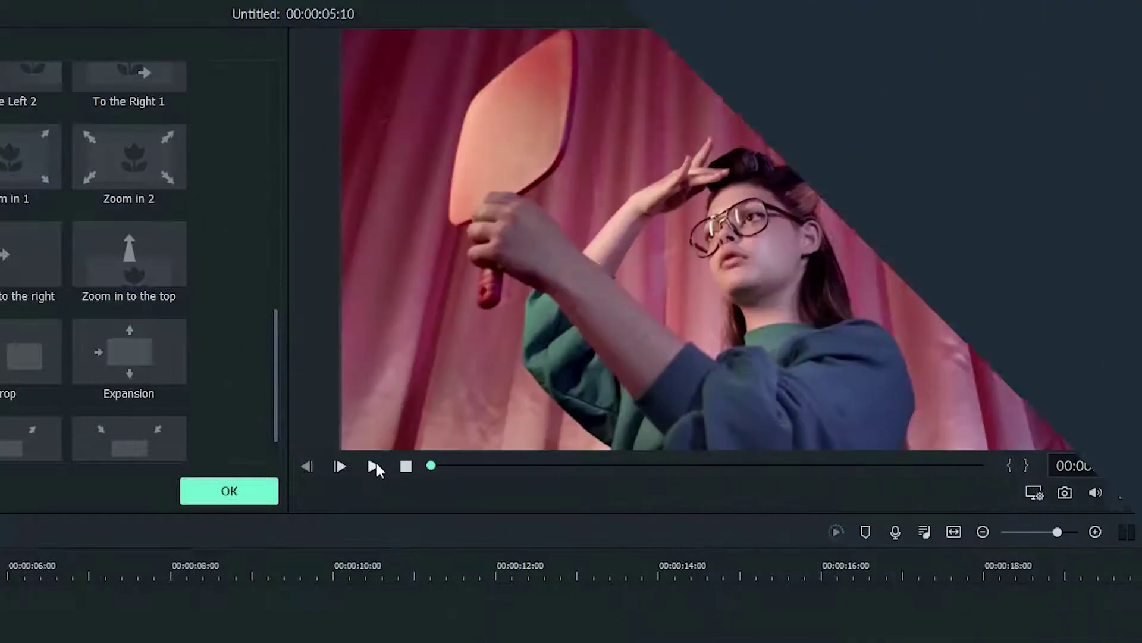
Play the hand-mirror portrait clip to watch its motion animation.
click(374, 467)
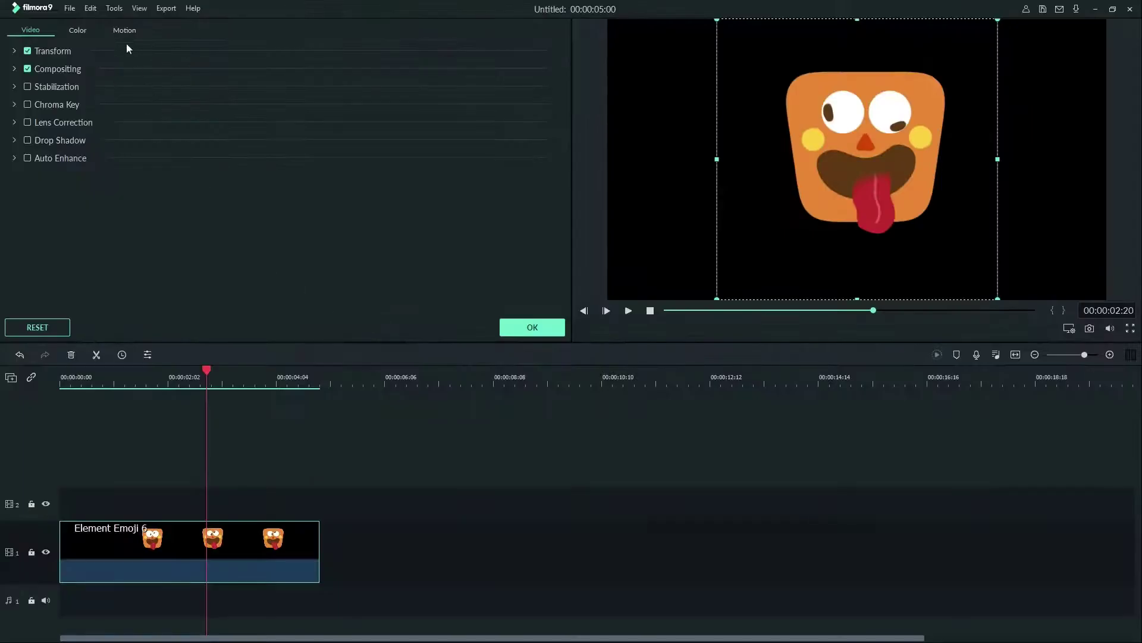
Apply Bounce to zoom in 1 to Element Emoji 6 and preview the animation.
click(123, 34)
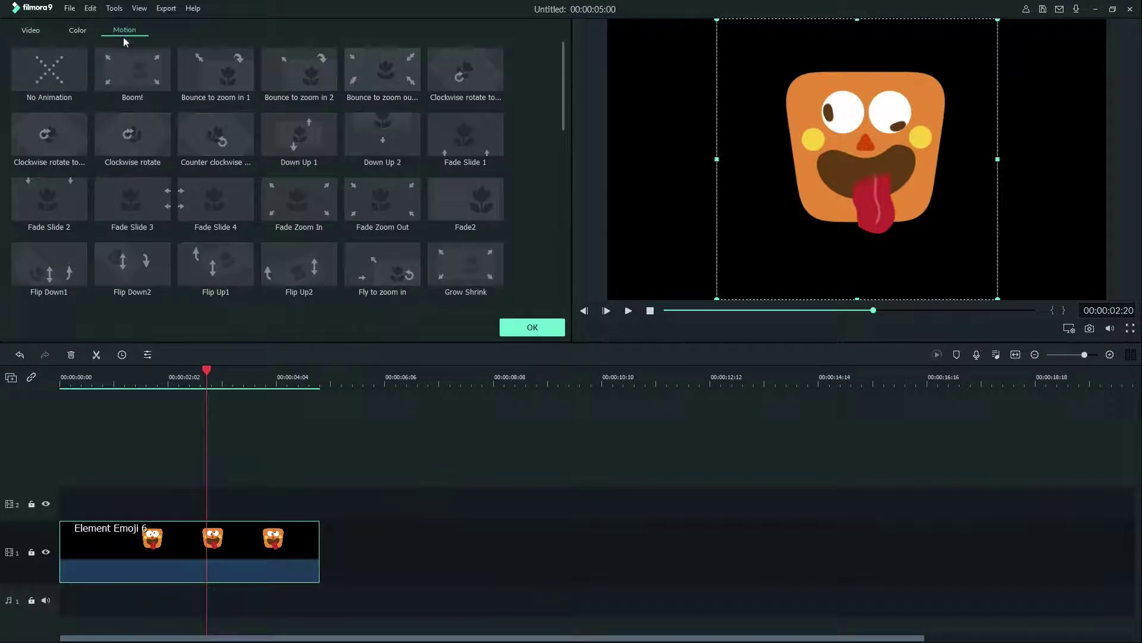
click(206, 87)
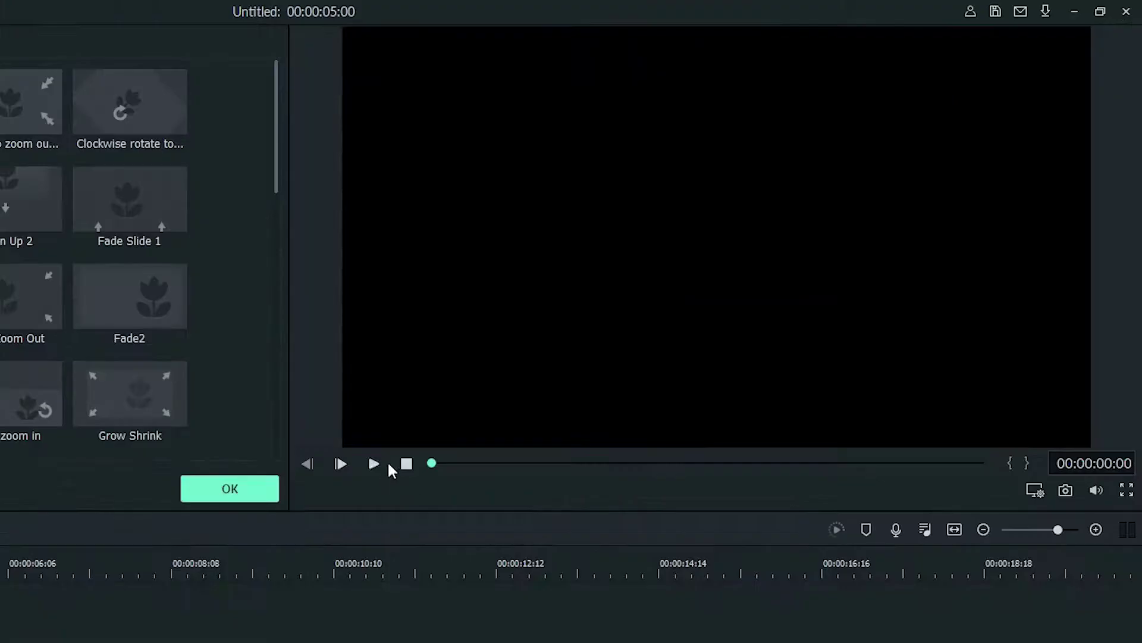
click(372, 464)
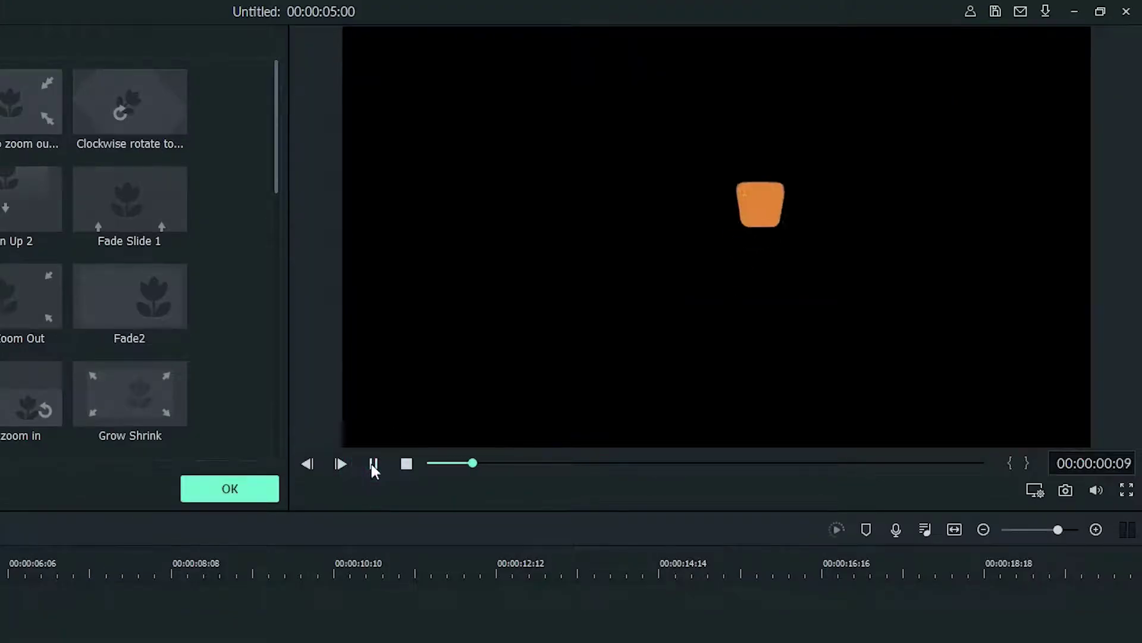